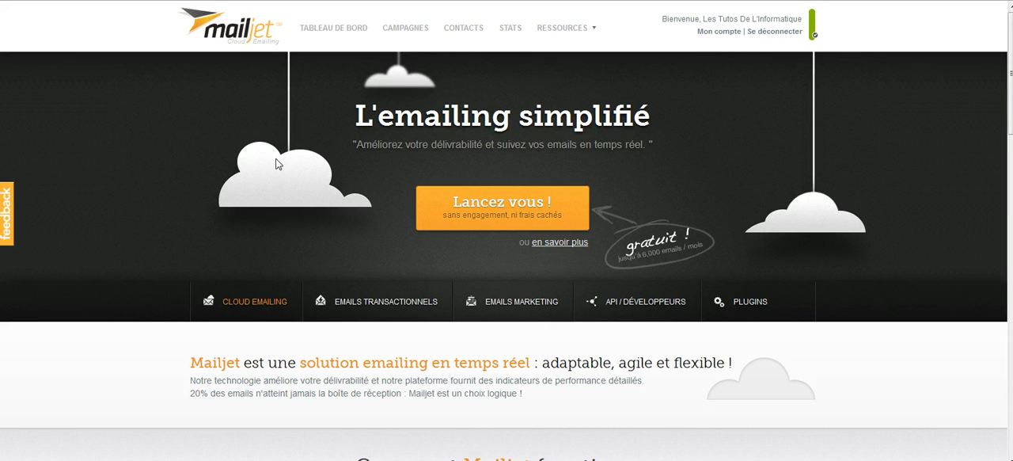
- Look through the Mailjet home page's presentation of how the service works, its features and its clients
scroll(293, 163, down, 5)
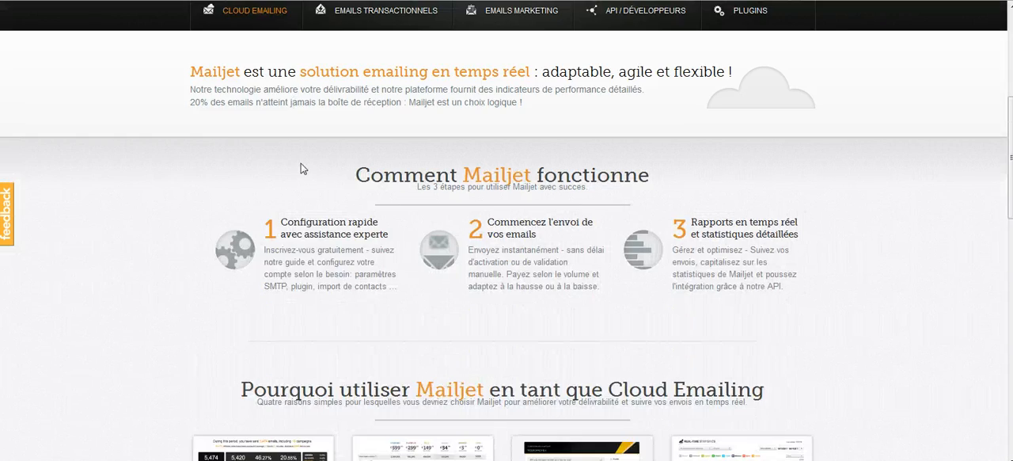
scroll(301, 163, down, 3)
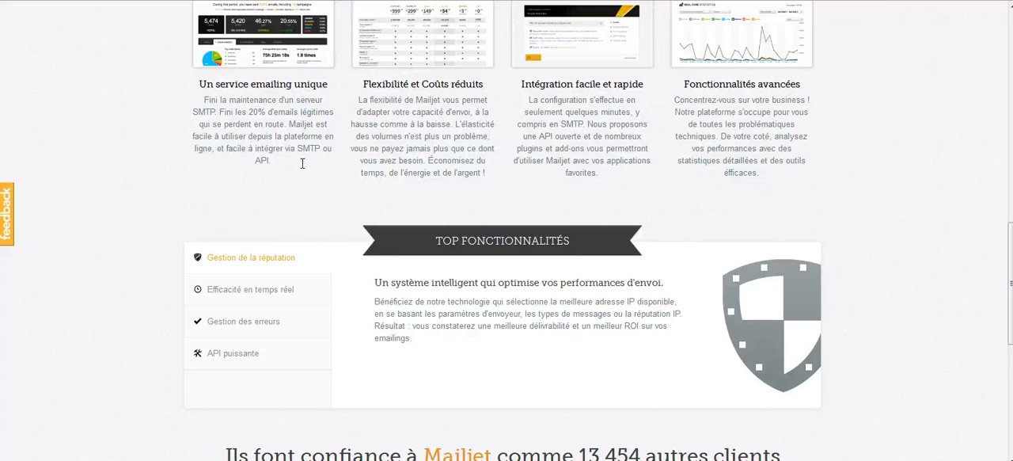
scroll(302, 163, down, 3)
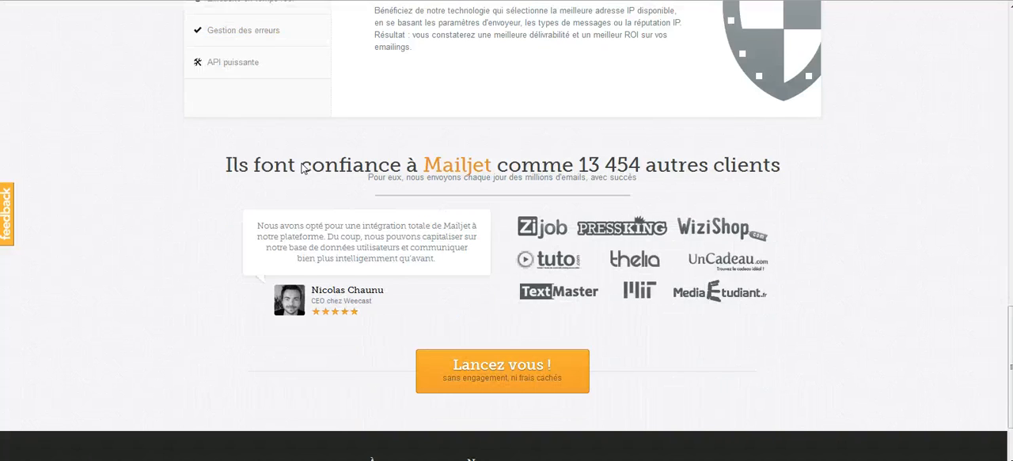
scroll(303, 167, down, 1)
scroll(302, 163, down, 1)
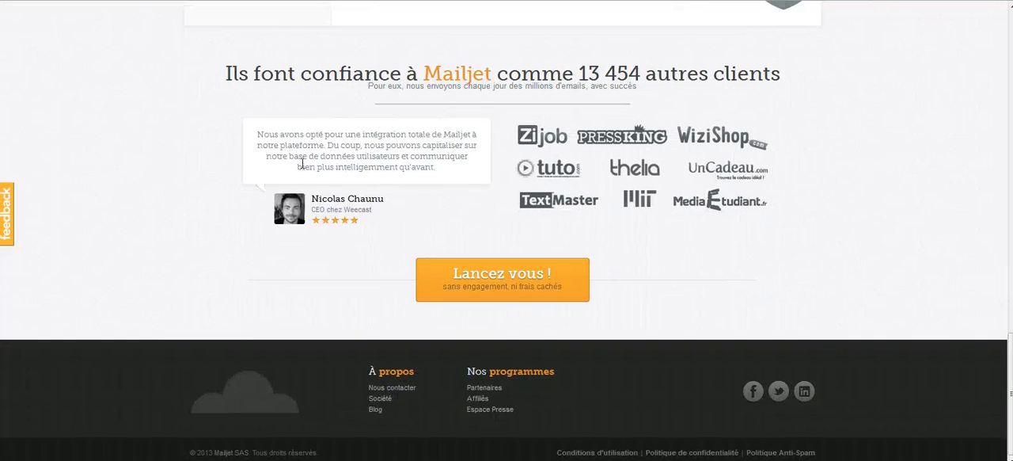
scroll(301, 163, up, 15)
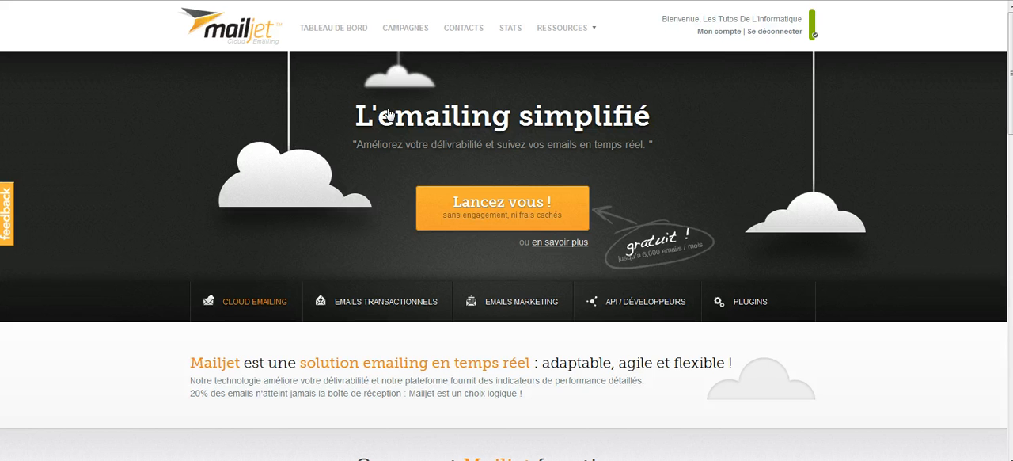
- Open the account dashboard and review the account status, quick configuration and real-time sending and message sections
click(337, 30)
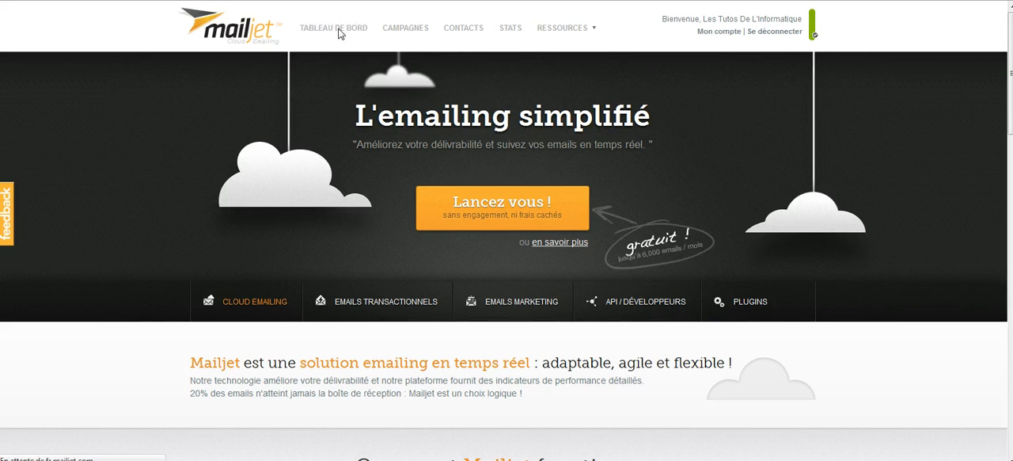
scroll(419, 197, down, 5)
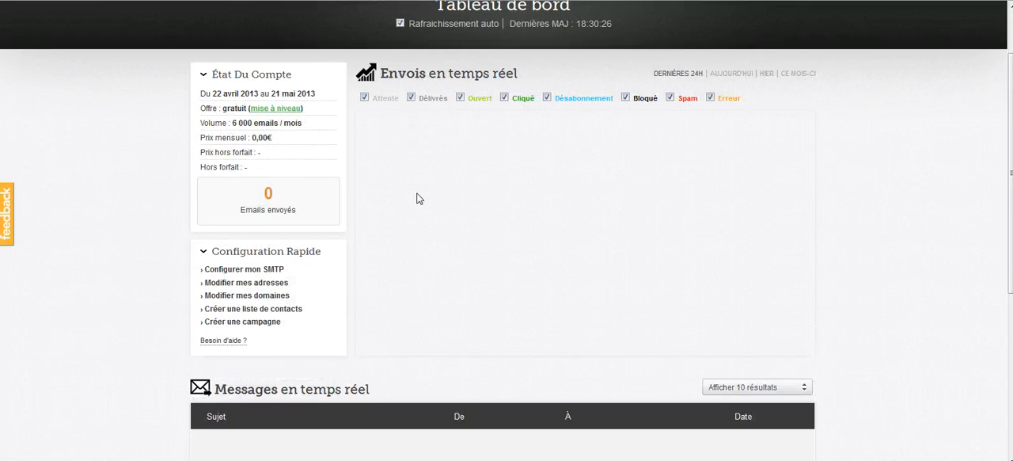
scroll(418, 198, up, 3)
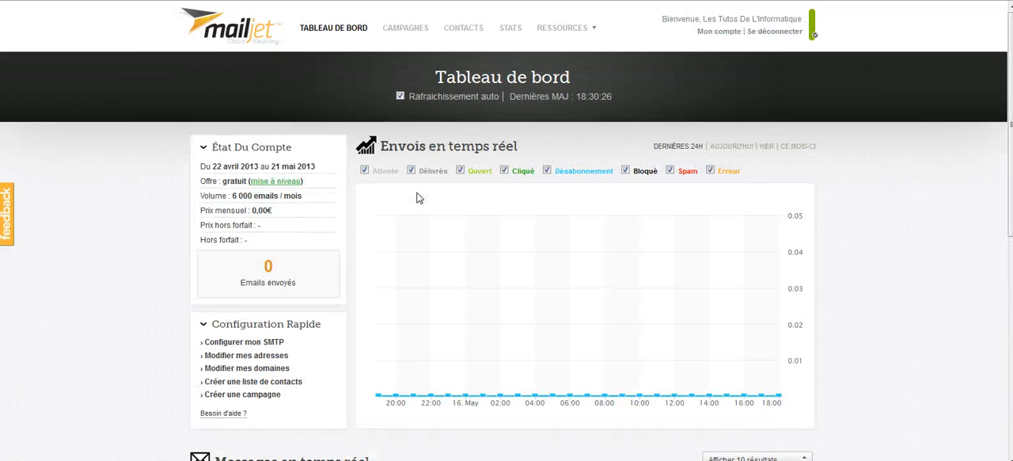
scroll(418, 198, down, 1)
scroll(227, 166, up, 1)
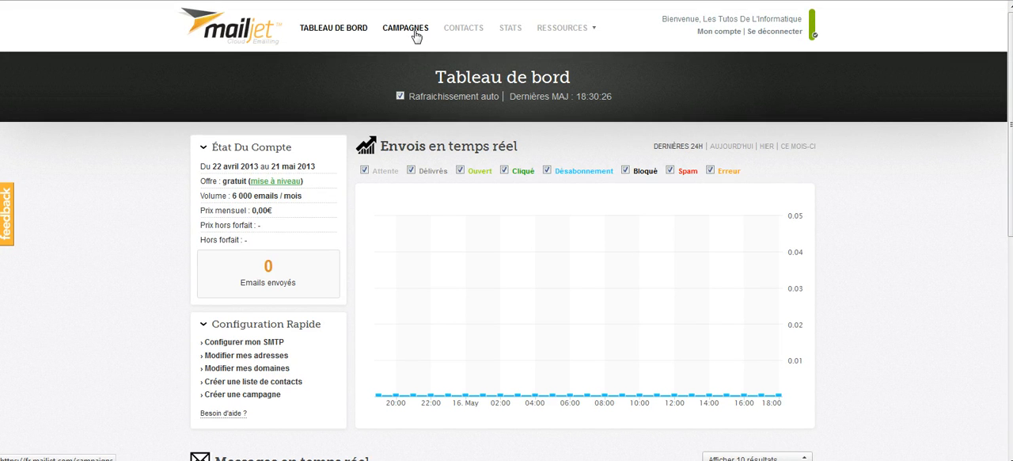
- Create a new contact list named "MON BLOG" and save it
click(464, 32)
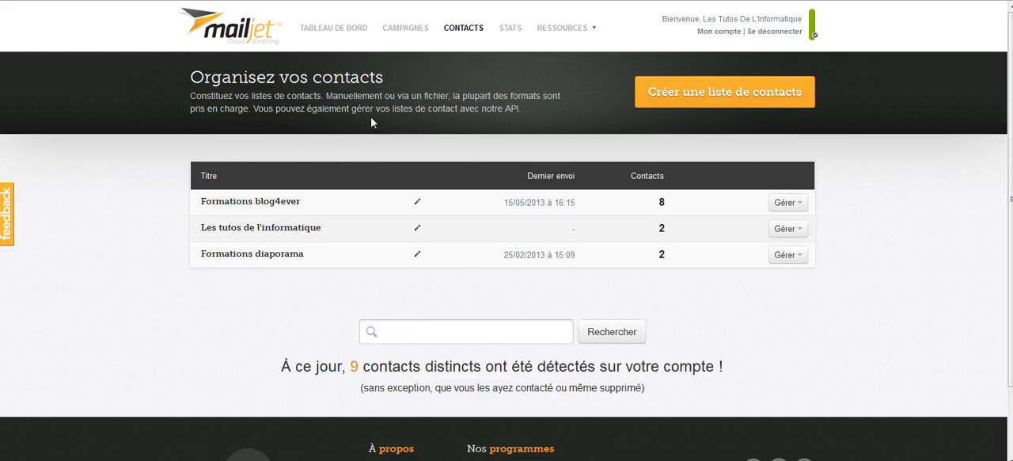
click(702, 94)
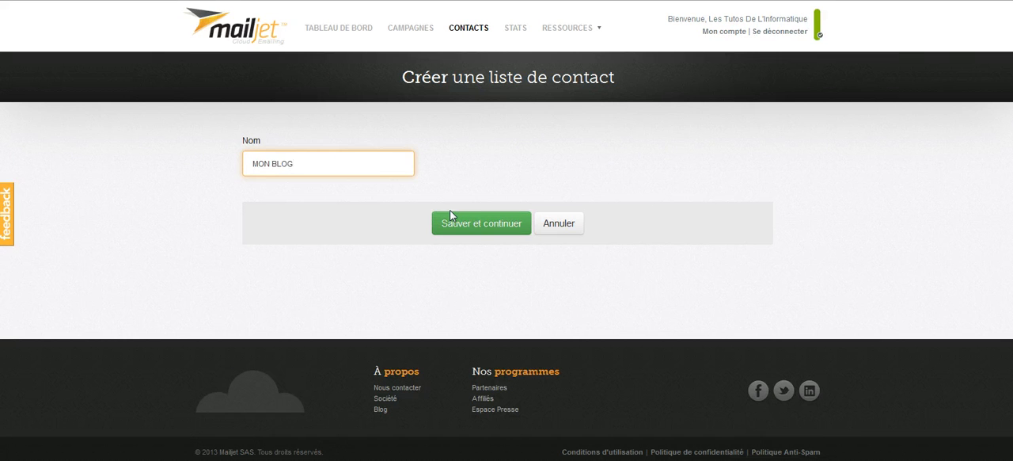
click(472, 228)
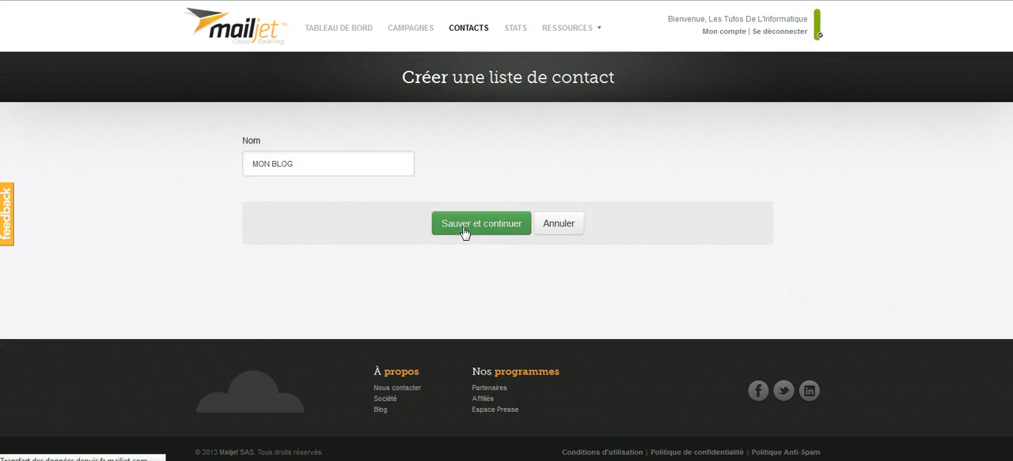
- Enter the contact's e-mail address in the MON BLOG list and save it
click(396, 180)
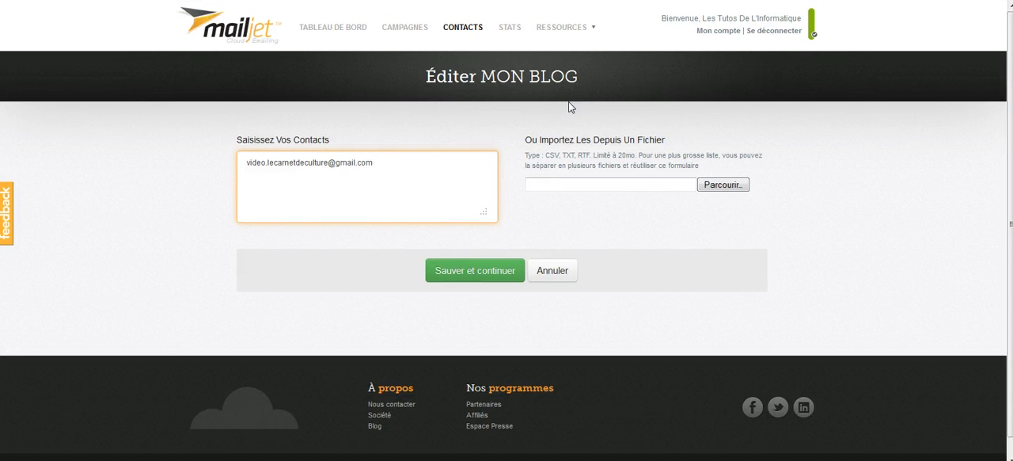
drag(538, 141, 655, 178)
click(656, 198)
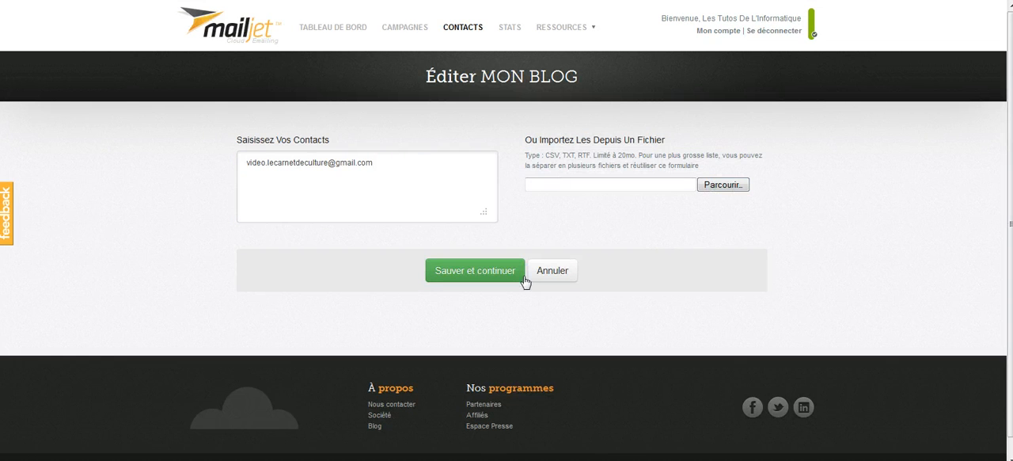
click(431, 179)
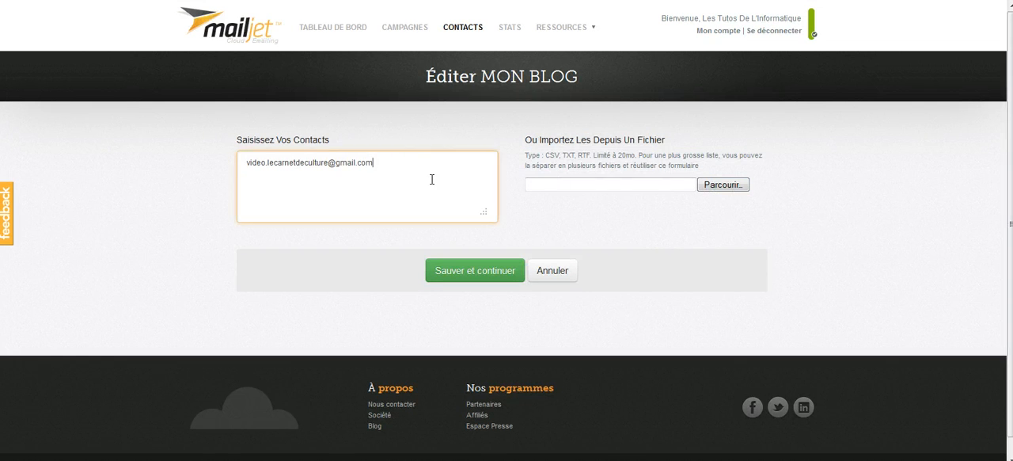
click(484, 271)
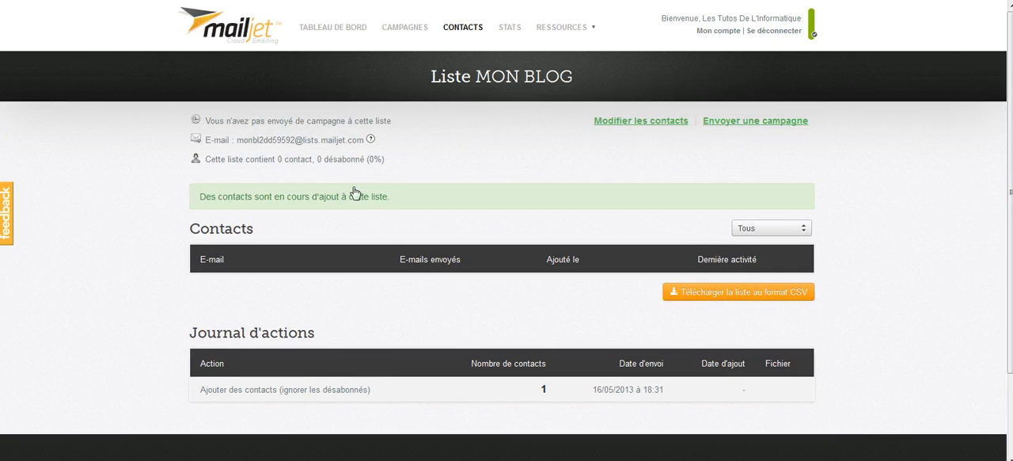
- Check the MON BLOG list's contacts and action log for the added contact
drag(239, 236, 280, 334)
click(363, 308)
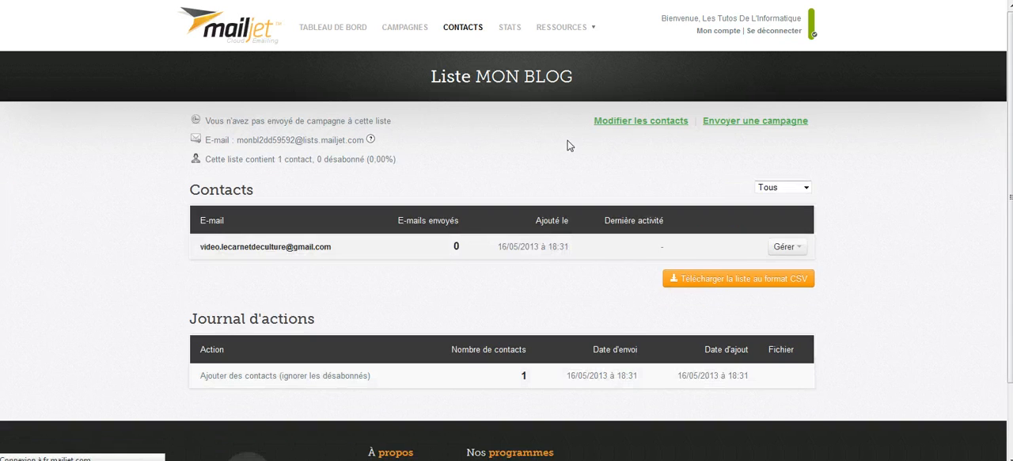
drag(389, 248, 162, 248)
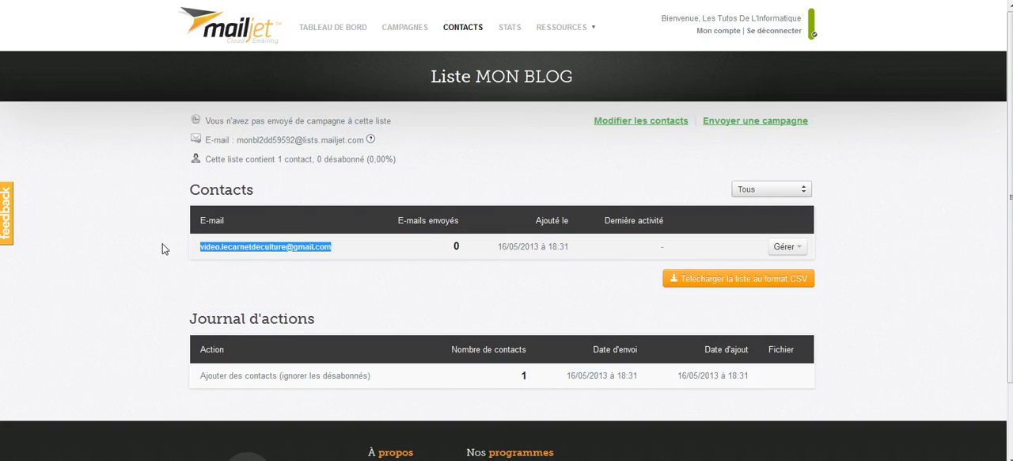
click(249, 296)
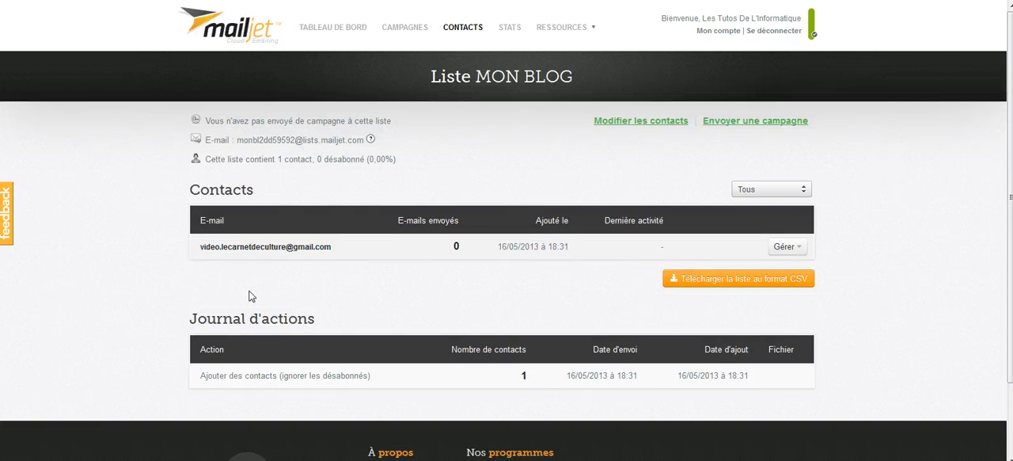
- Start a new campaign and set its title to "Newsletter 1"
click(408, 54)
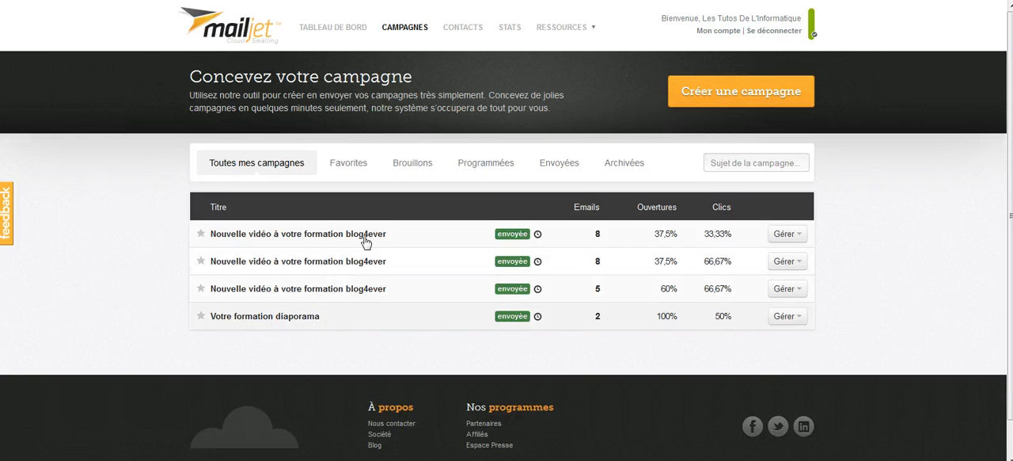
click(694, 96)
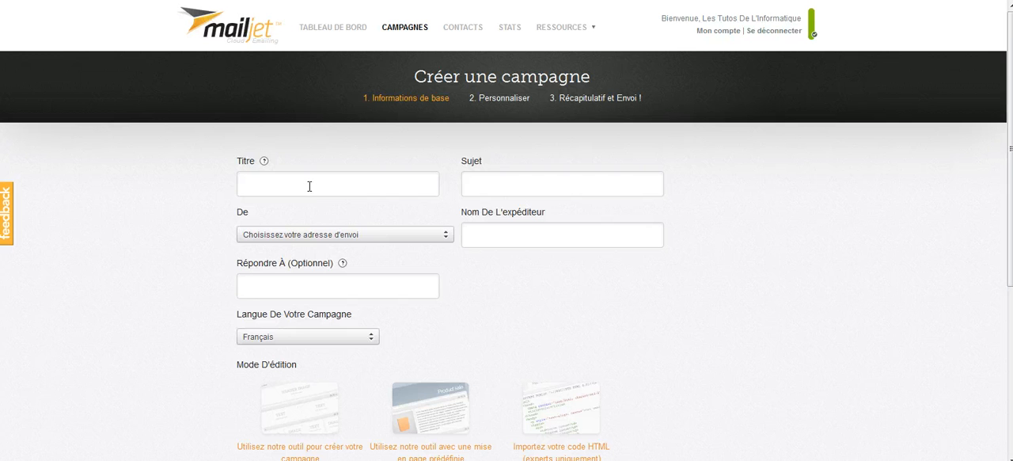
click(310, 185)
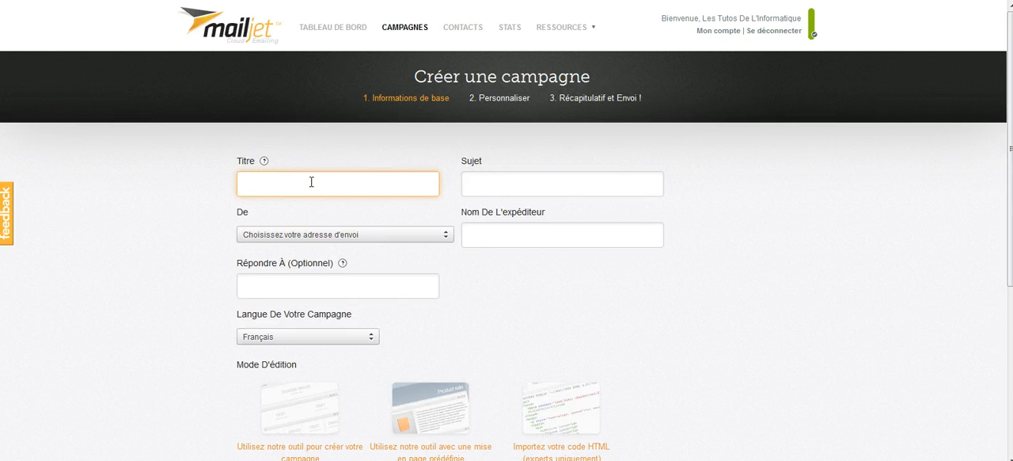
text(Newsletter)
key(Tab)
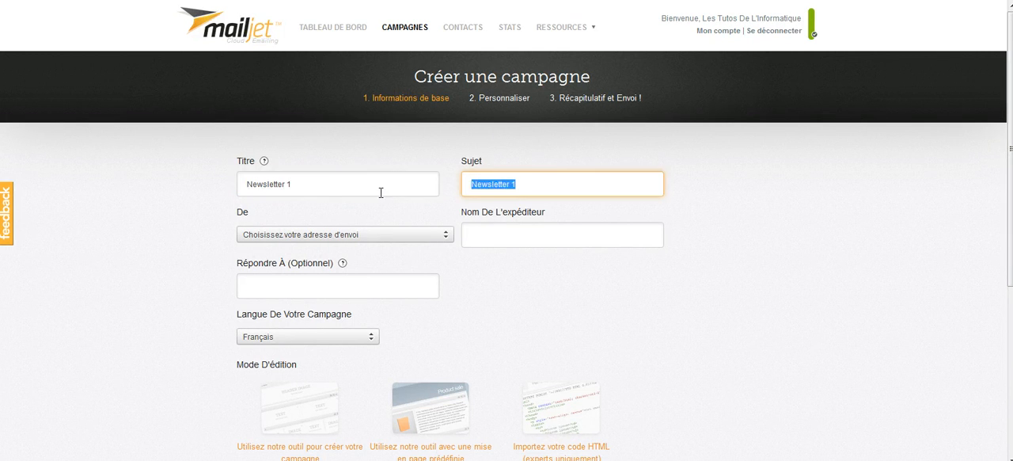
- Set the campaign's subject to "Newsletter"
click(546, 183)
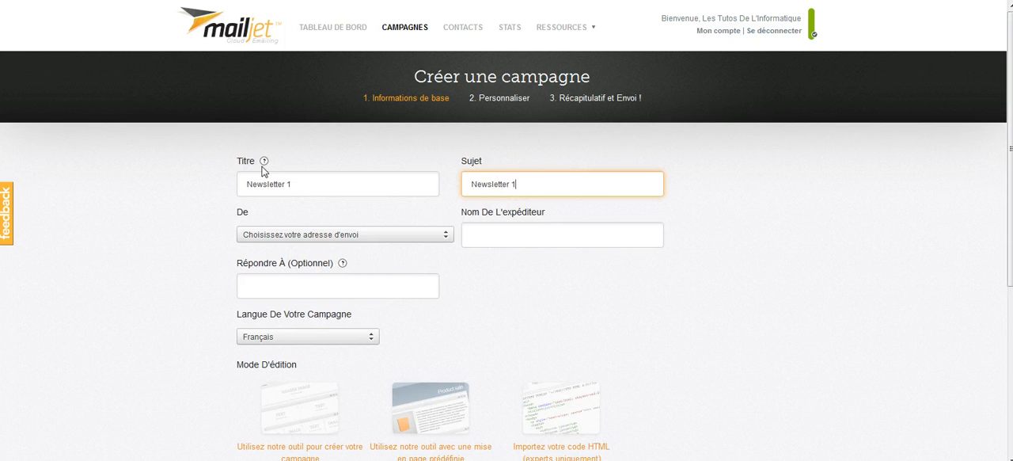
triple_click(541, 183)
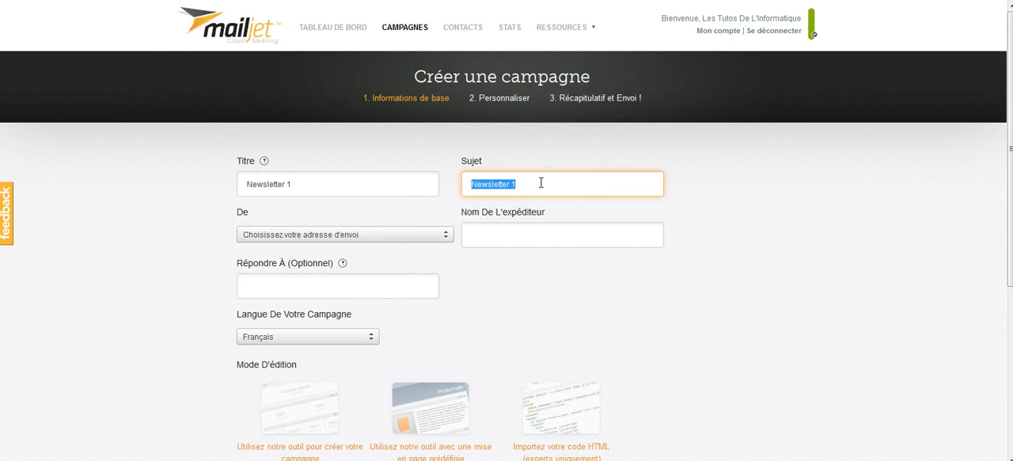
click(555, 186)
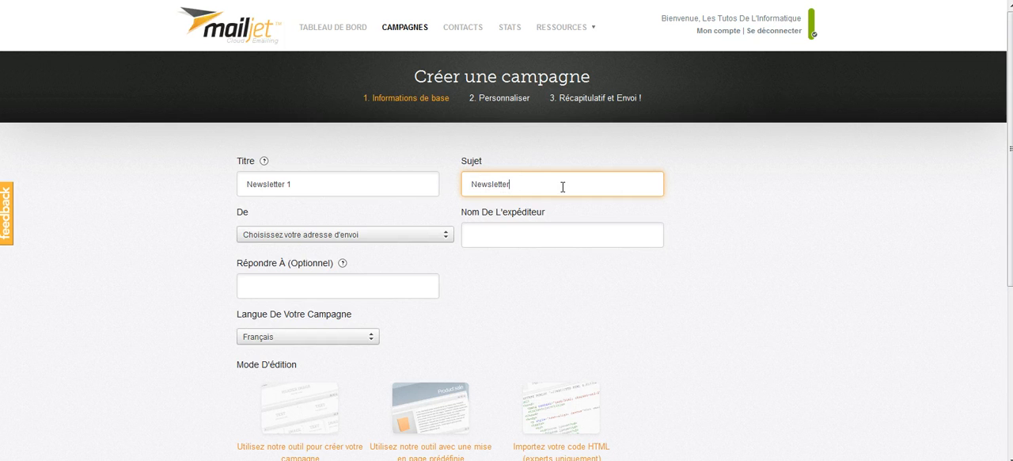
- Choose the "formations. : les tutos de l'informatique" address as the campaign's sender
click(412, 235)
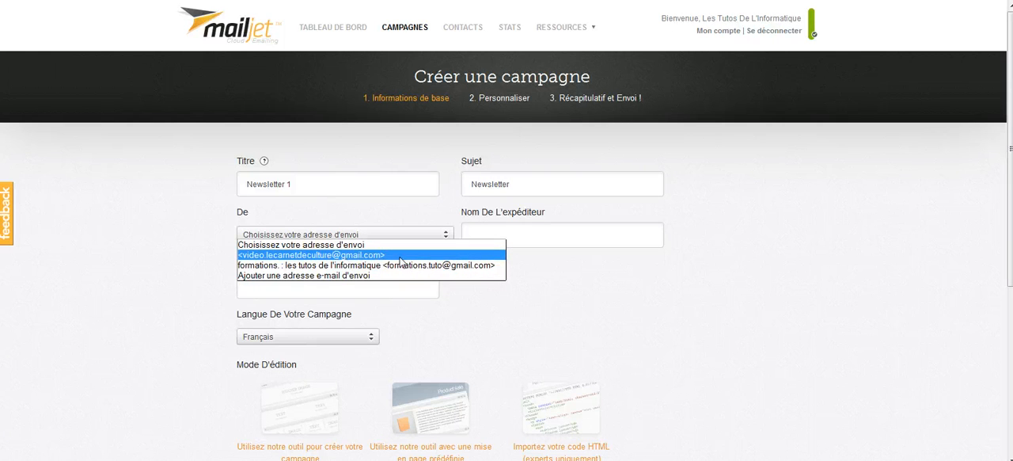
click(327, 254)
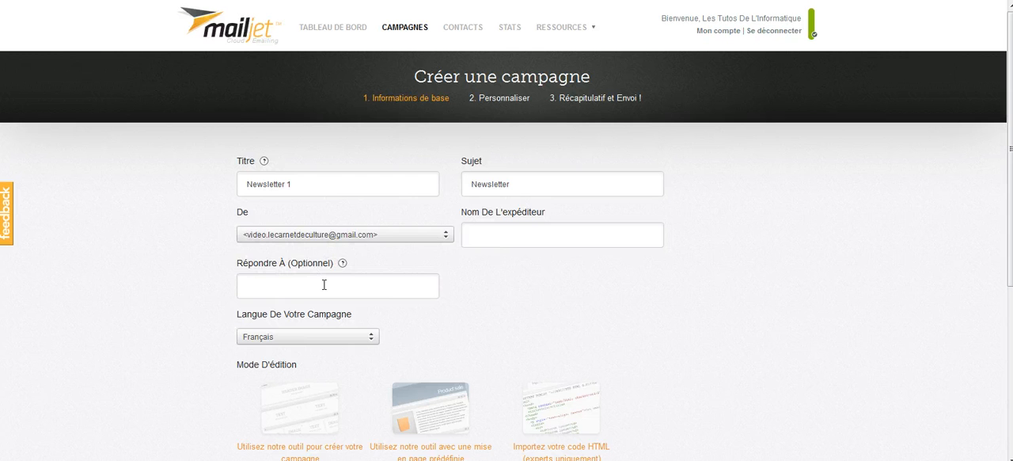
click(395, 240)
click(383, 266)
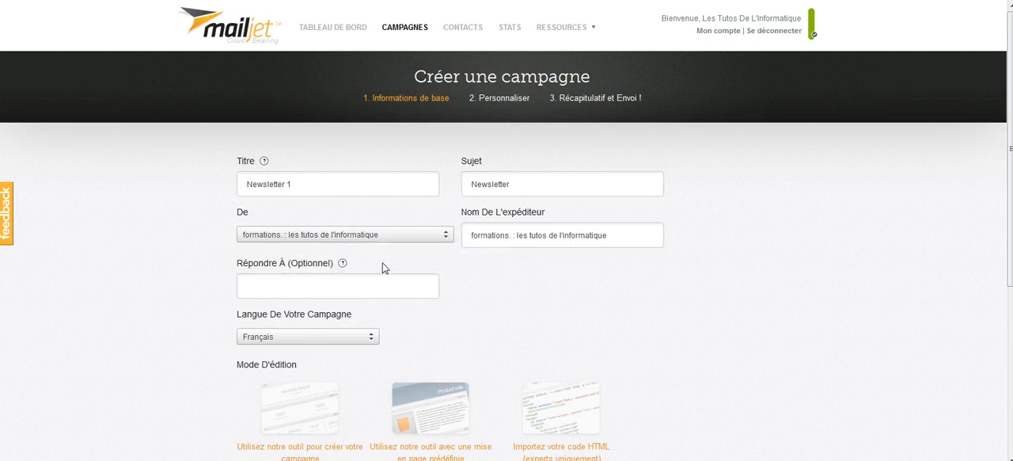
- Fill in the campaign's reply-to e-mail address and choose Français as its language
click(326, 274)
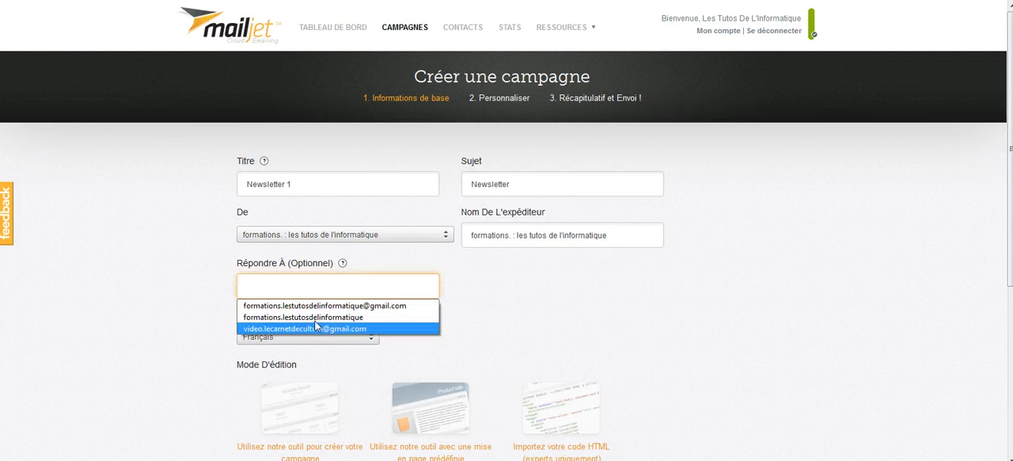
click(322, 307)
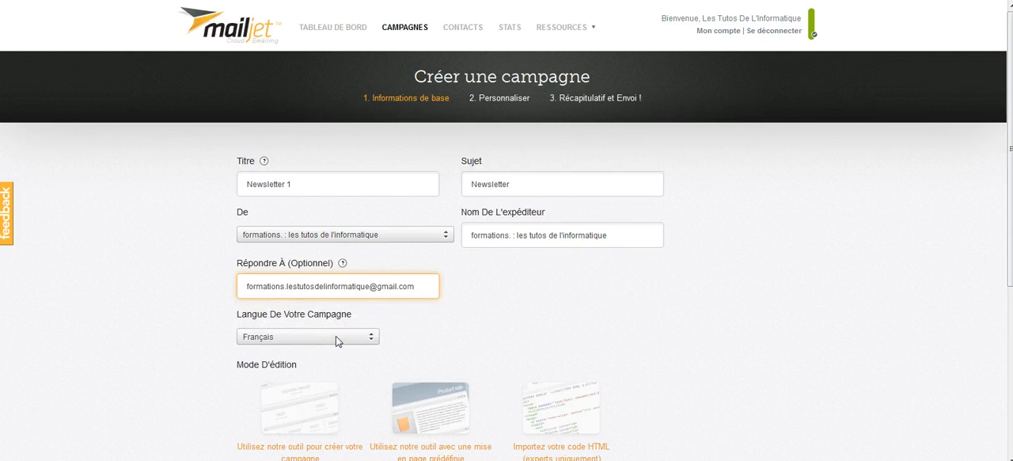
click(336, 339)
click(336, 341)
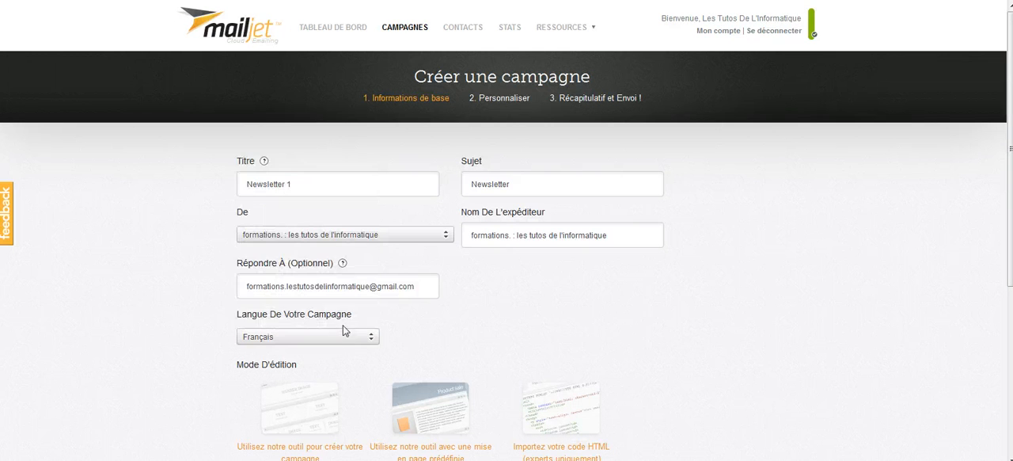
- Examine the editing modes offered for the campaign, from the creation tool to the HTML code import
scroll(336, 335, down, 2)
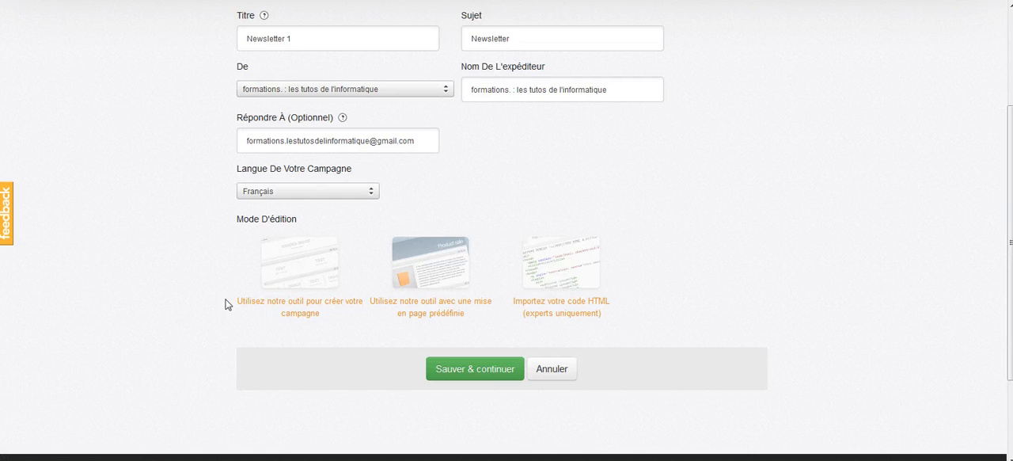
drag(225, 300, 326, 336)
drag(531, 326, 510, 309)
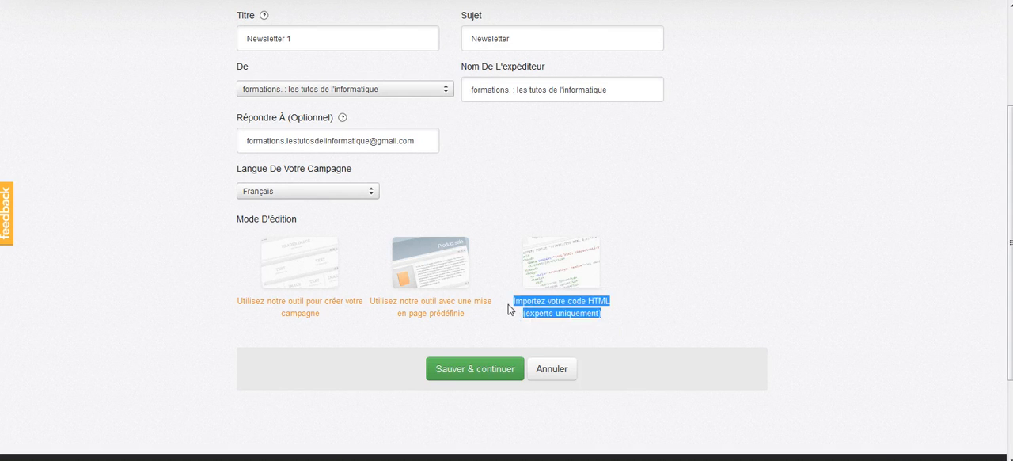
click(505, 326)
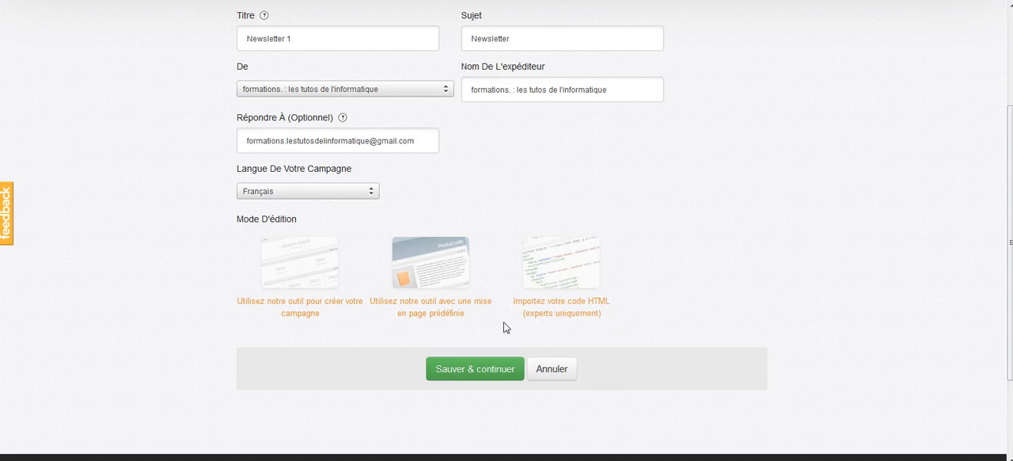
- Choose the tool for creating the campaign as its editing mode and save the basic information to continue to personalization
click(323, 308)
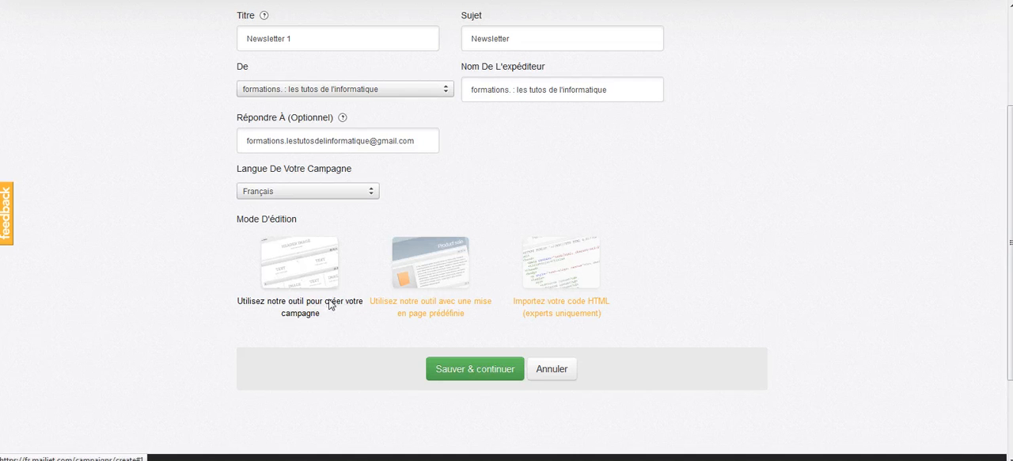
click(459, 370)
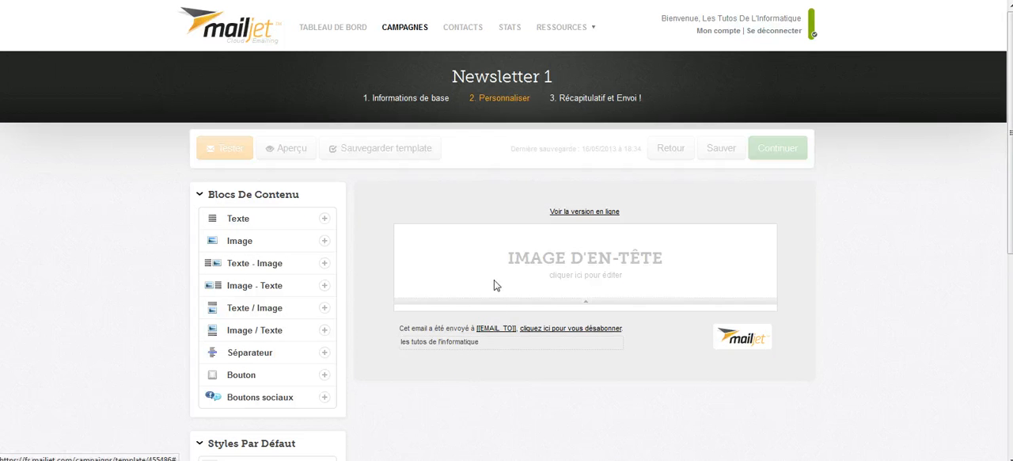
- Add text blocks below the newsletter's header image and delete the surplus one so that a single block is kept
scroll(496, 285, down, 1)
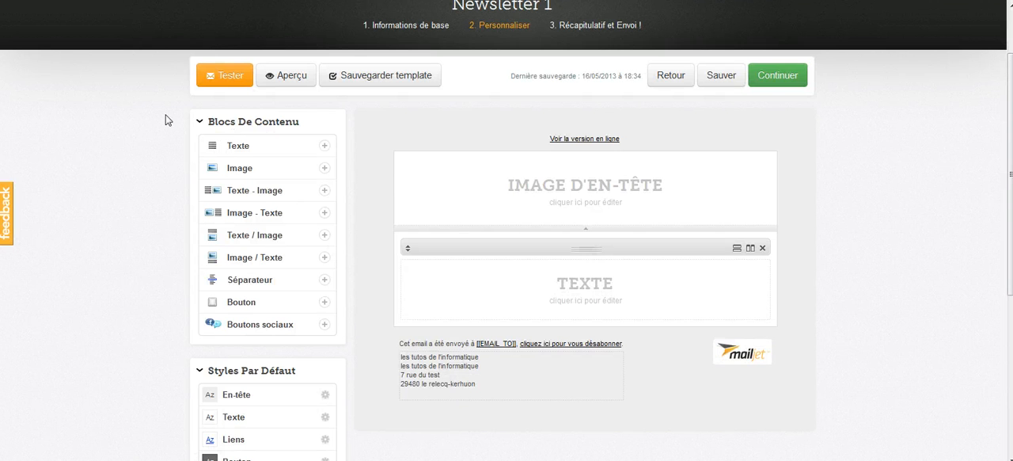
click(324, 147)
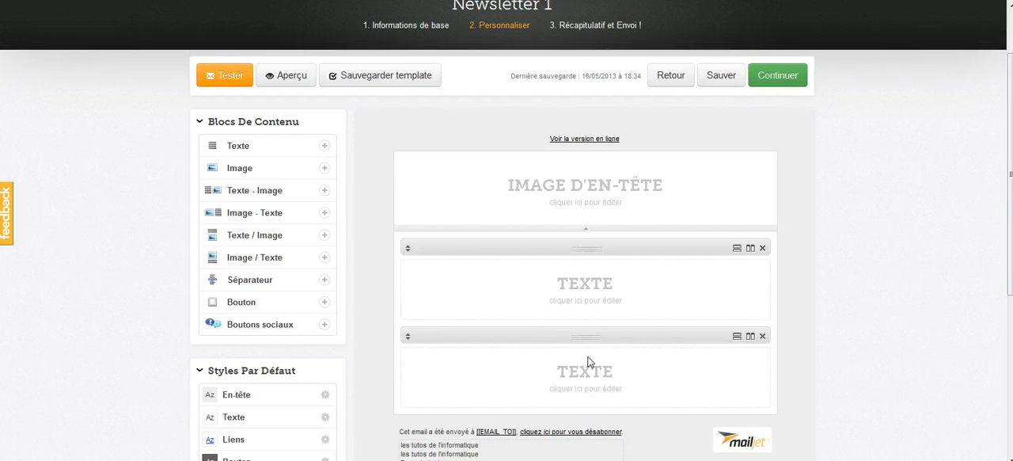
click(762, 336)
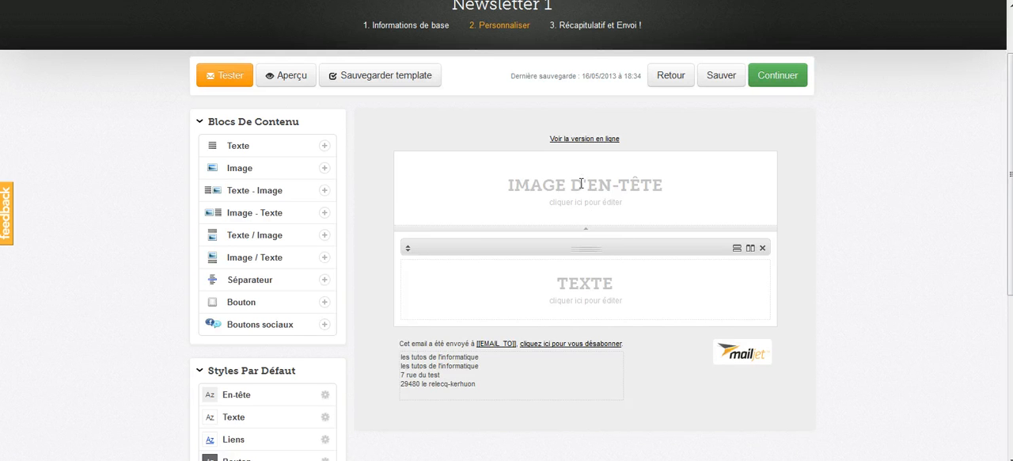
- Open the header image's settings and enter "test" as the content of the newsletter's text block
click(605, 203)
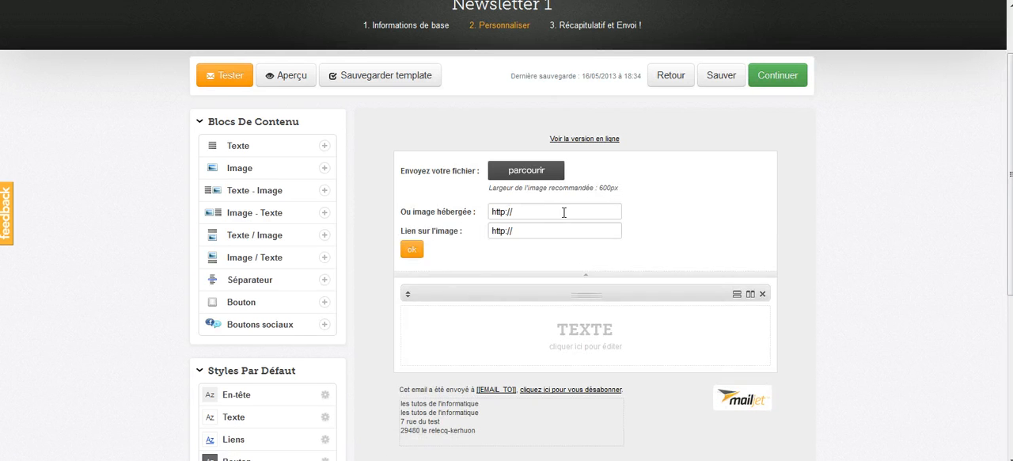
click(431, 212)
click(537, 331)
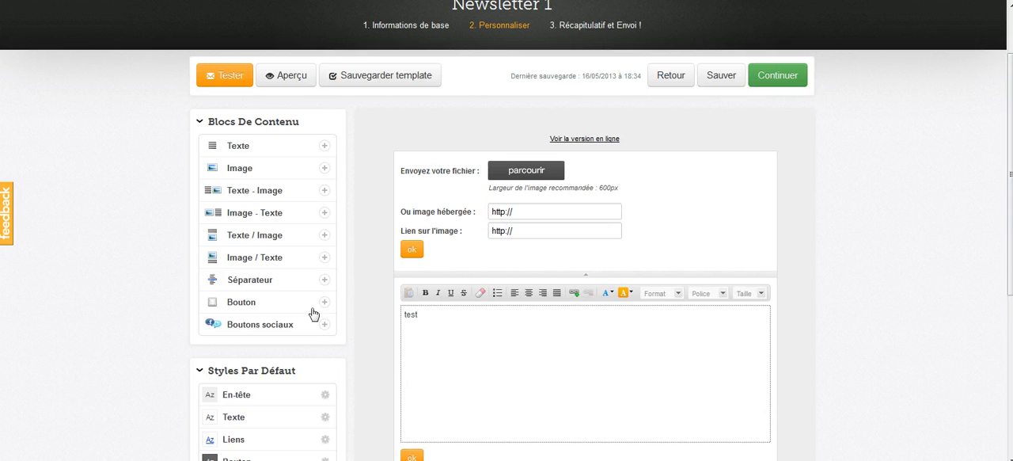
- Look over the default styles and continue to the campaign's summary and sending stage
scroll(339, 333, down, 2)
scroll(339, 333, down, 3)
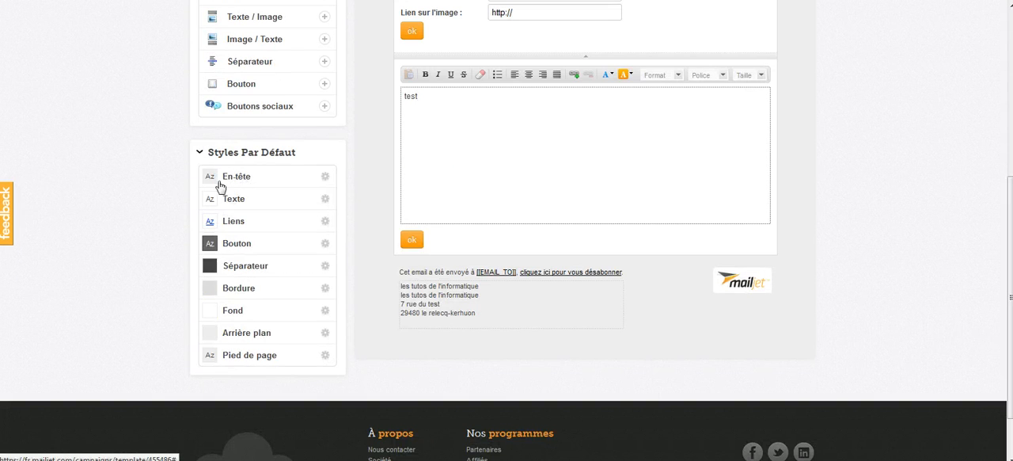
scroll(388, 294, up, 2)
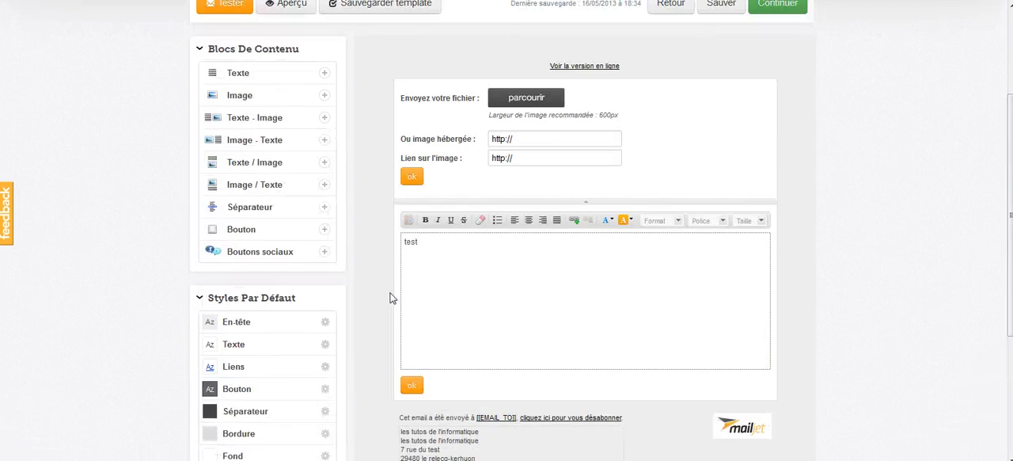
scroll(392, 294, up, 5)
click(780, 154)
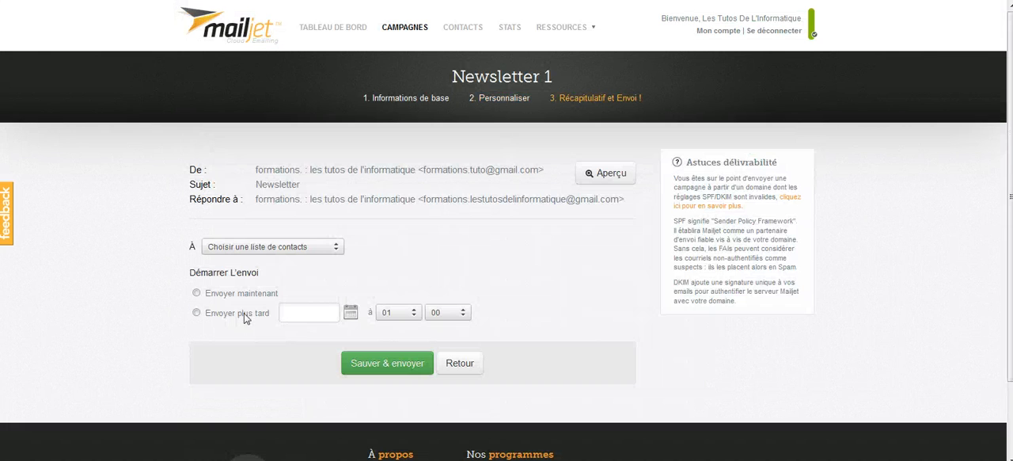
- Select the MON BLOG contact list as recipient and send the campaign immediately
click(279, 247)
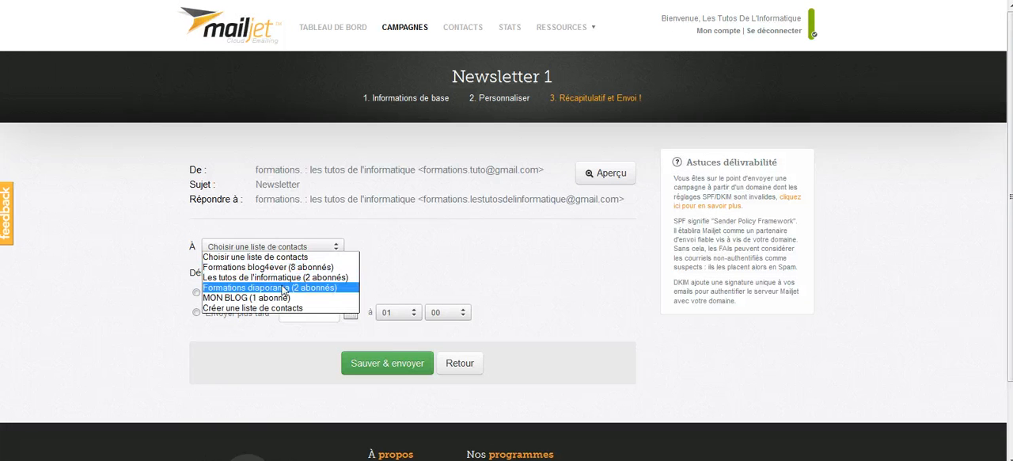
click(282, 298)
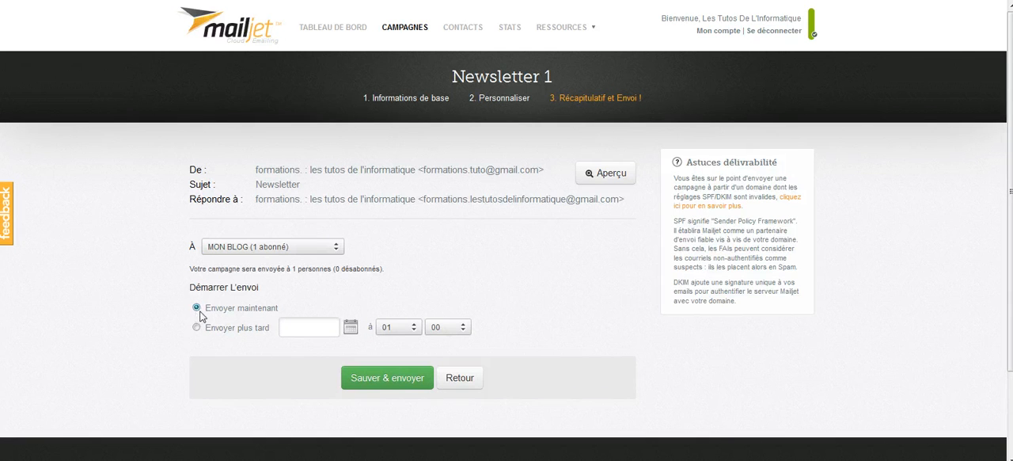
click(196, 326)
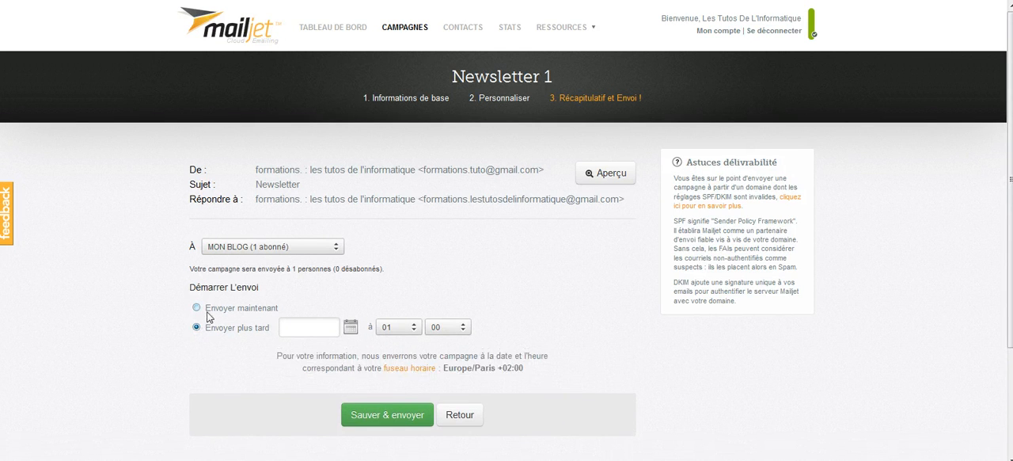
click(387, 420)
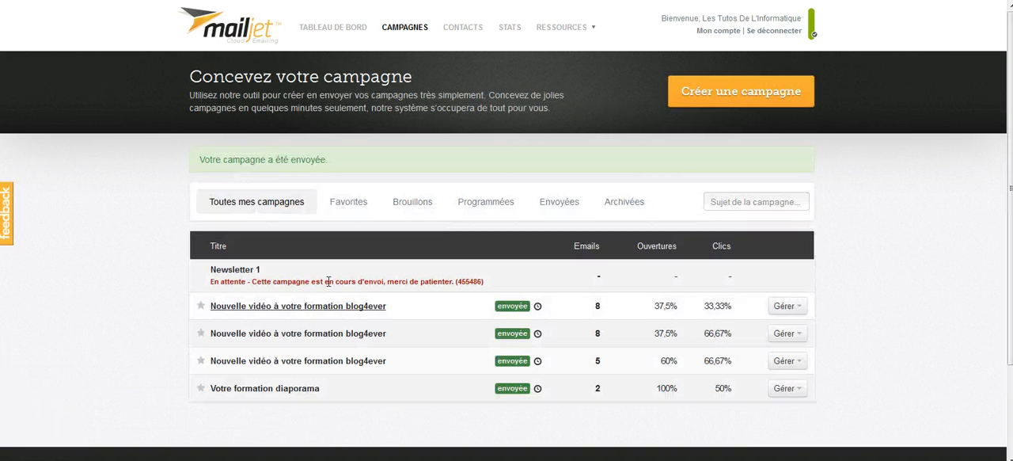
drag(208, 273, 497, 287)
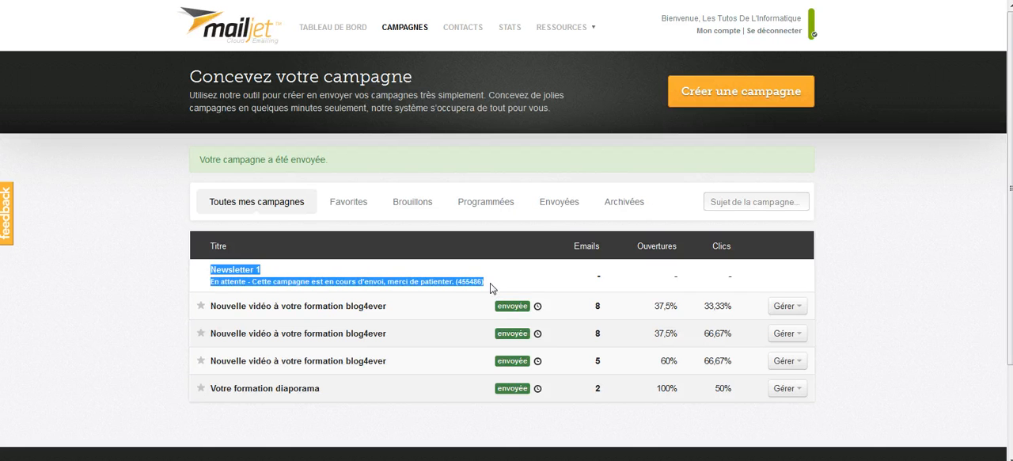
click(490, 288)
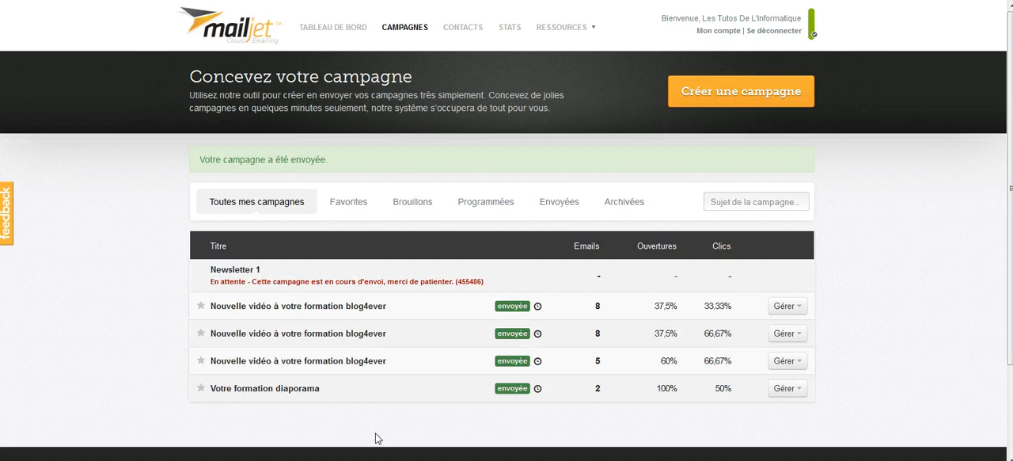